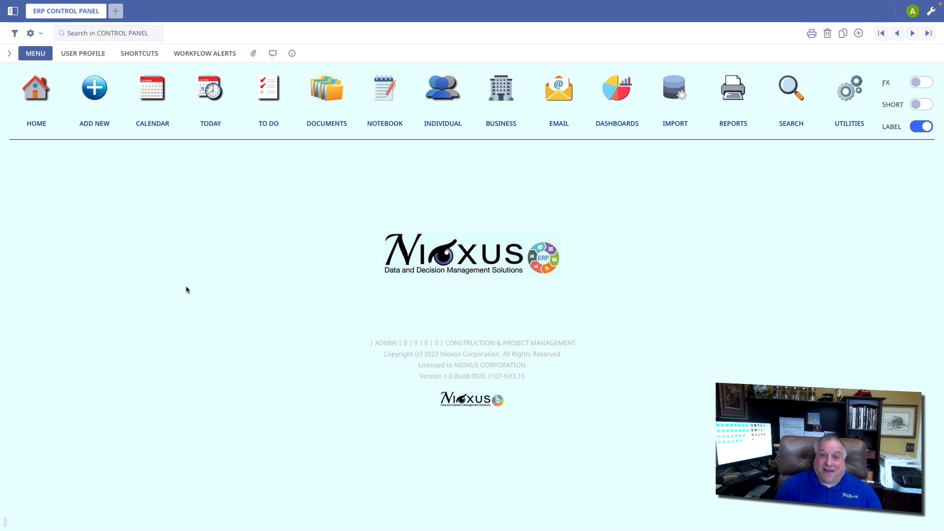
- Show the functional modules on the control panel and start a new CRM activity record
left_click(923, 83)
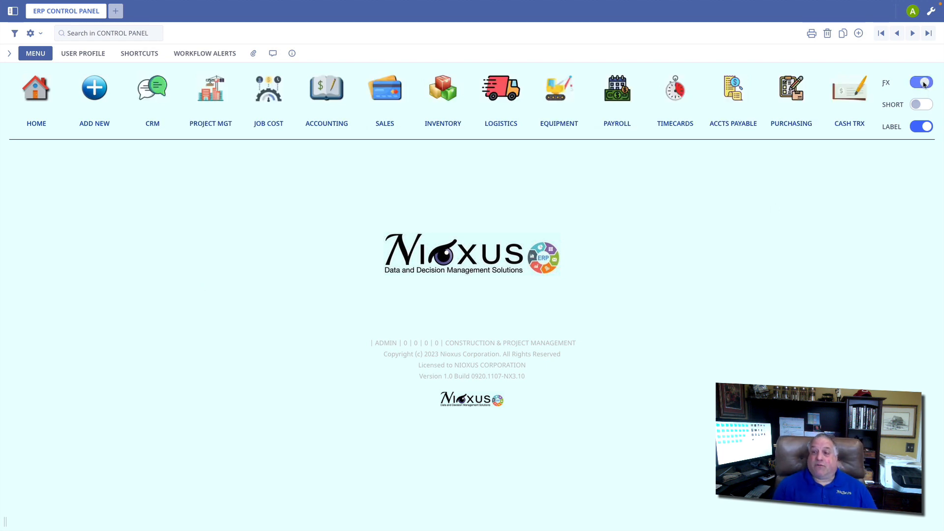
left_click(152, 96)
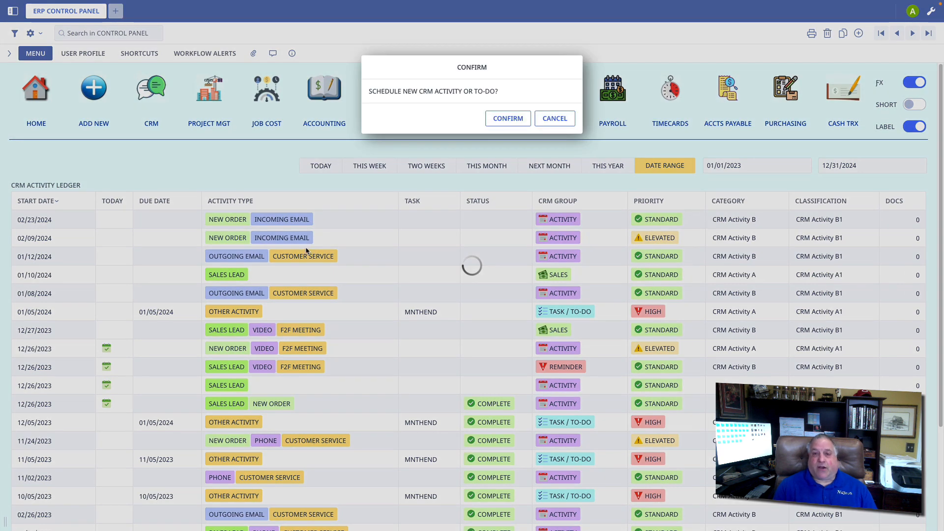
left_click(497, 119)
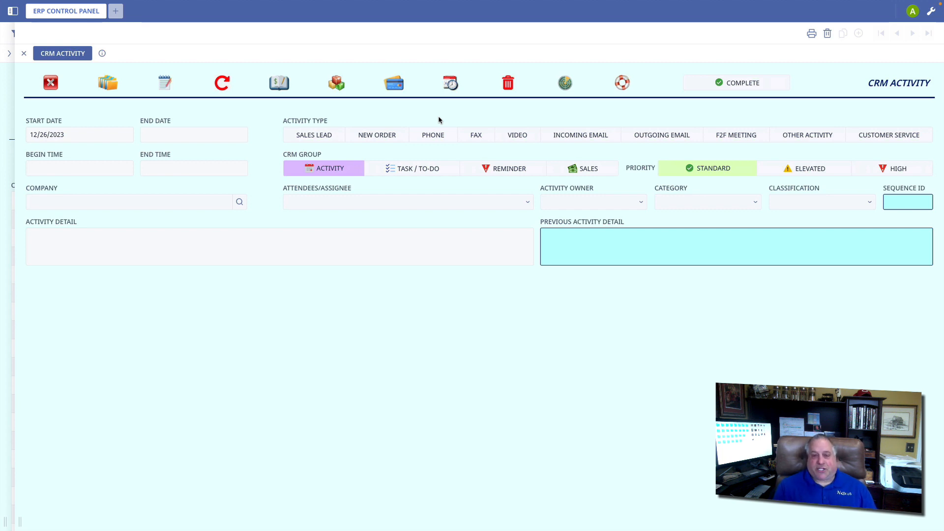
- Preview the Task / To-Do, Reminder and Sales form layouts, returning to the Activity group with no activity type selected
left_click(418, 170)
left_click(490, 172)
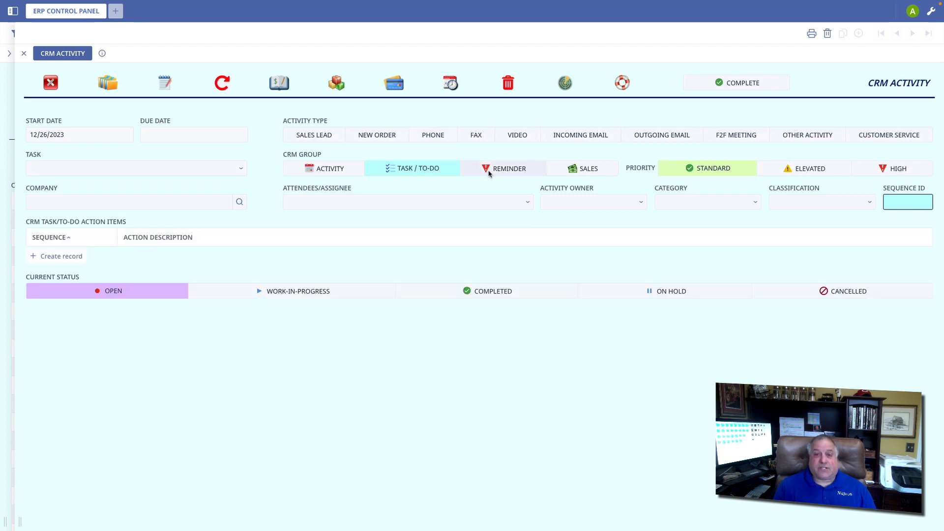
left_click(573, 170)
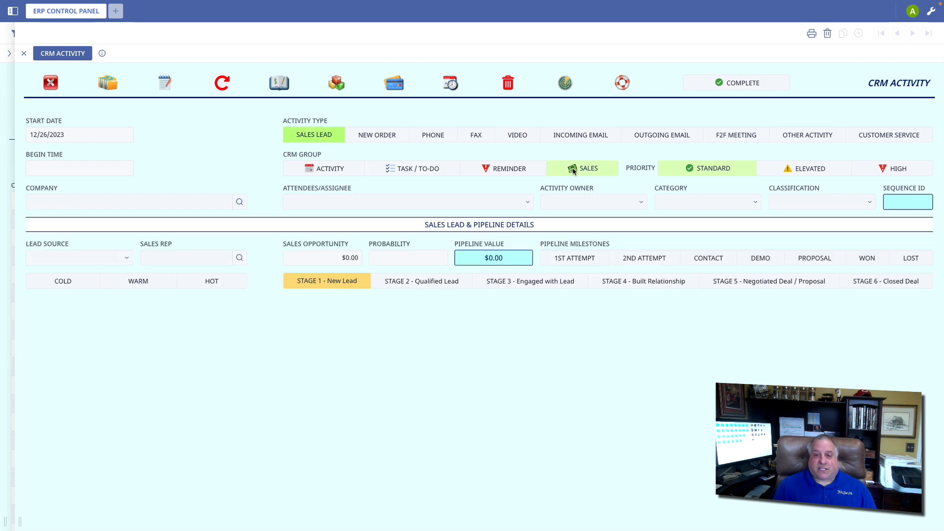
left_click(329, 170)
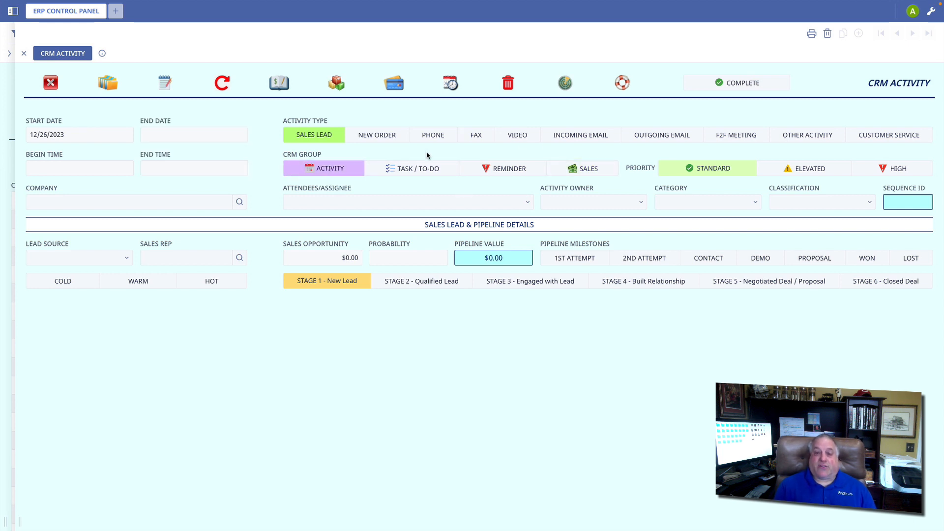
left_click(320, 136)
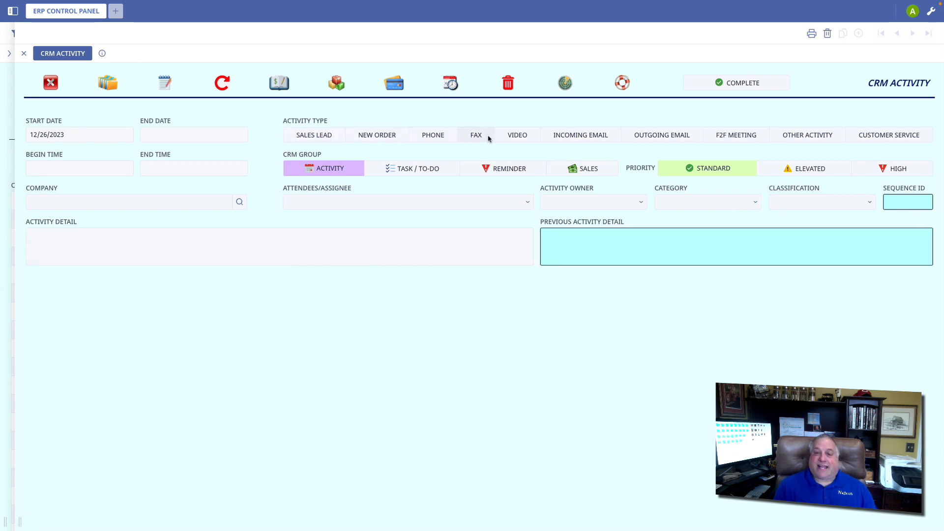
- Mark the activity as Video, F2F Meeting and Sales Lead, and set its begin time to 1:30 PM
left_click(732, 139)
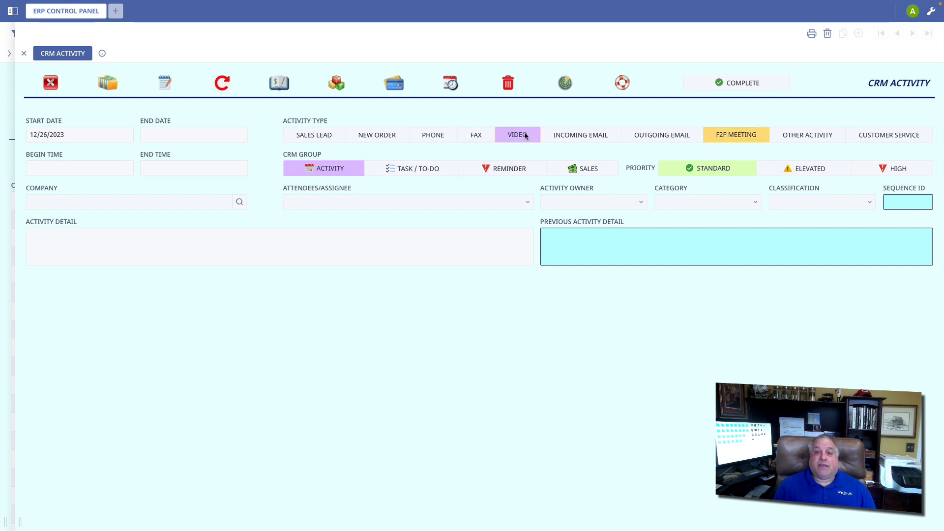
left_click(318, 138)
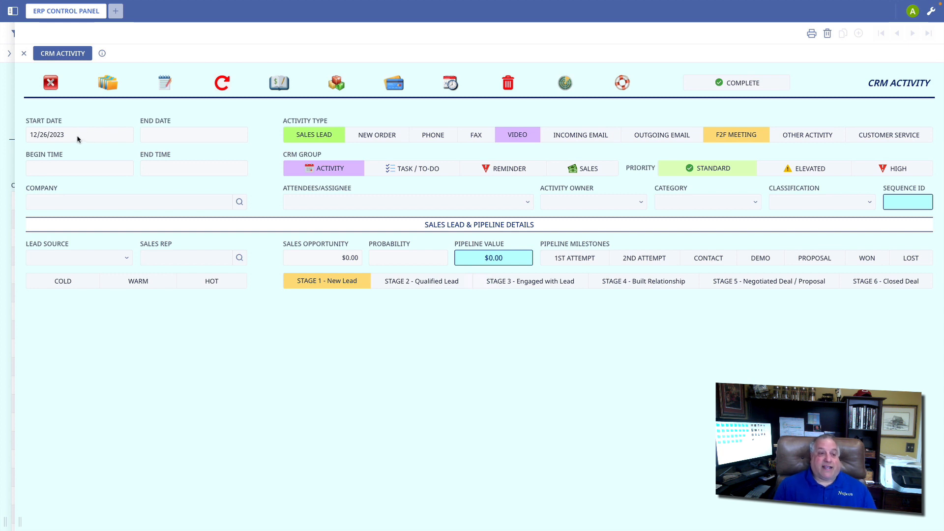
left_click(165, 137)
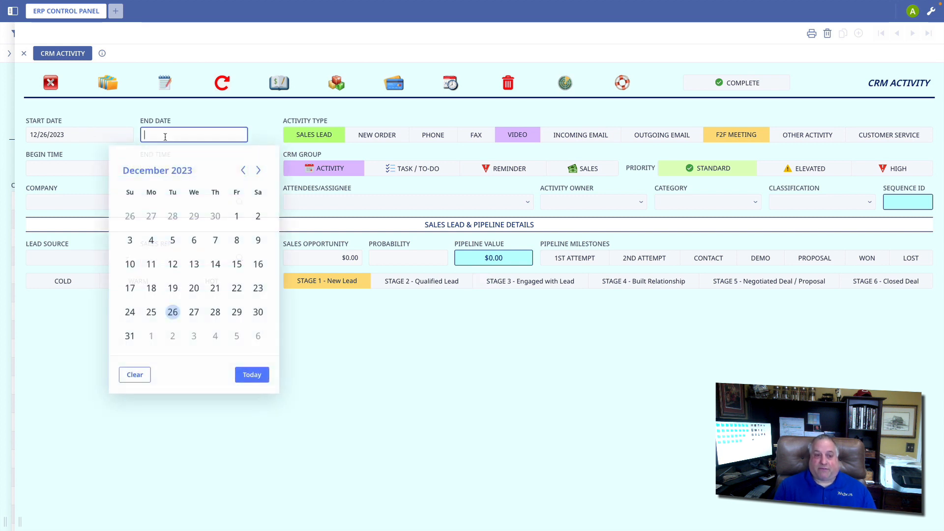
left_click(70, 322)
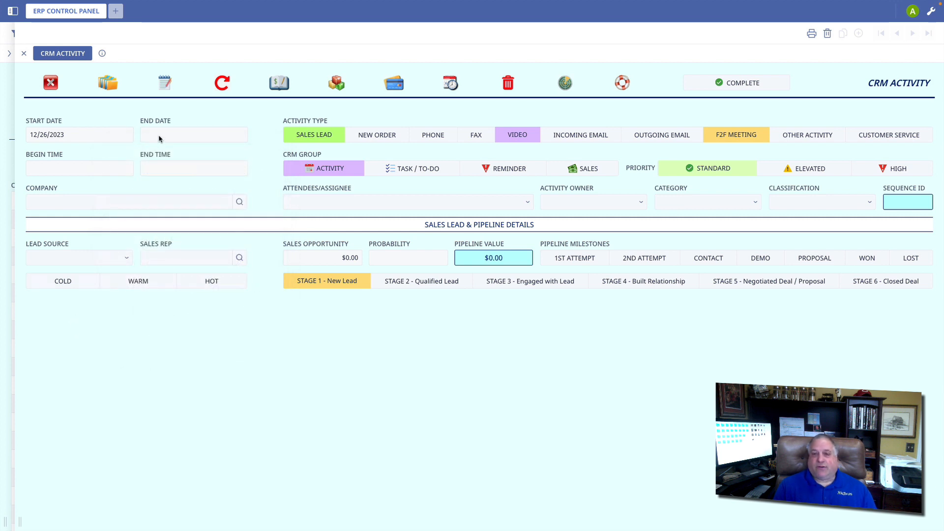
left_click(96, 168)
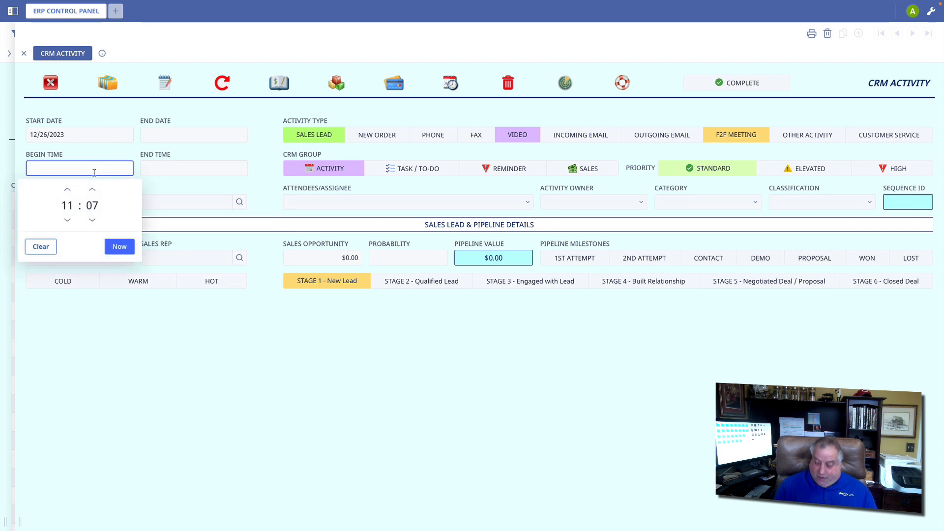
type("1330")
key("Return")
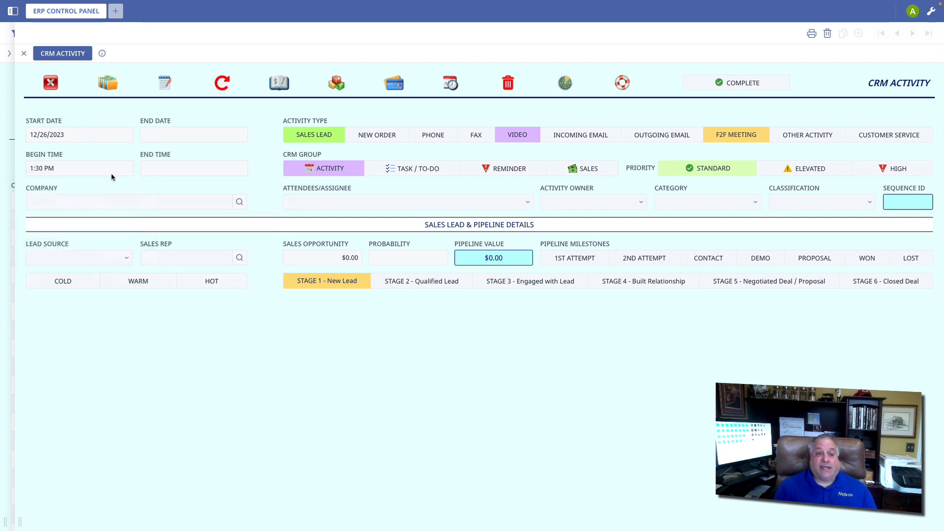
- Link the activity to the company Shelby Enterprises and select the company's president as attendee
left_click(101, 205)
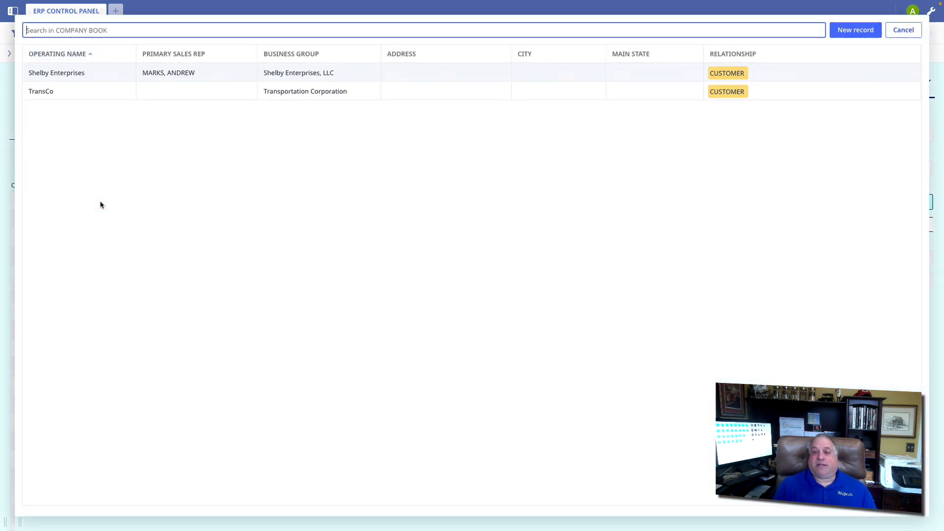
left_click(68, 74)
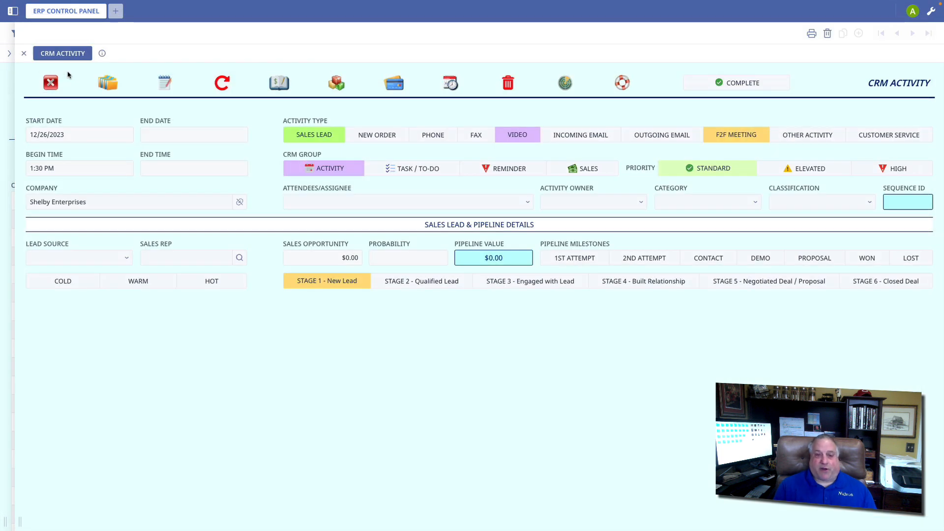
left_click(373, 202)
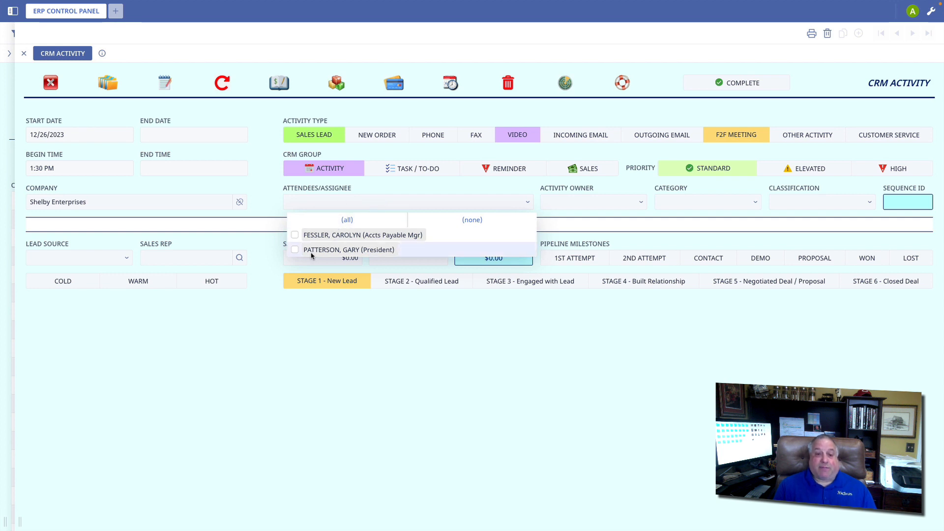
left_click(295, 251)
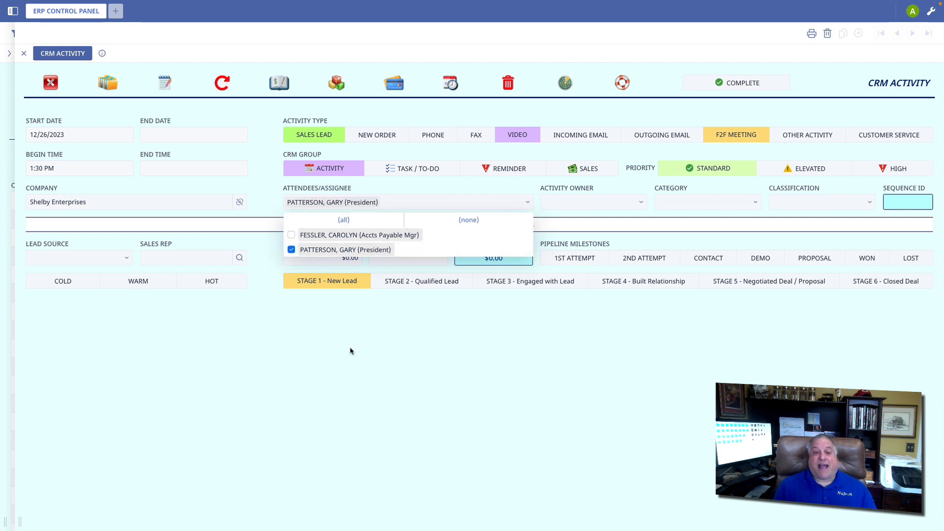
left_click(351, 406)
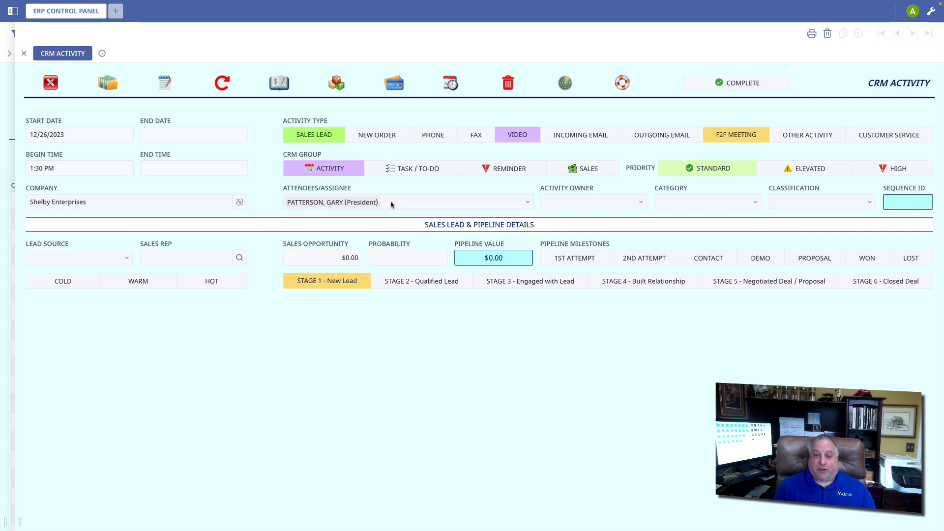
- Assign the listed activity owner and set the category to CRM Activity A and the classification to CRM Activity A1
left_click(566, 202)
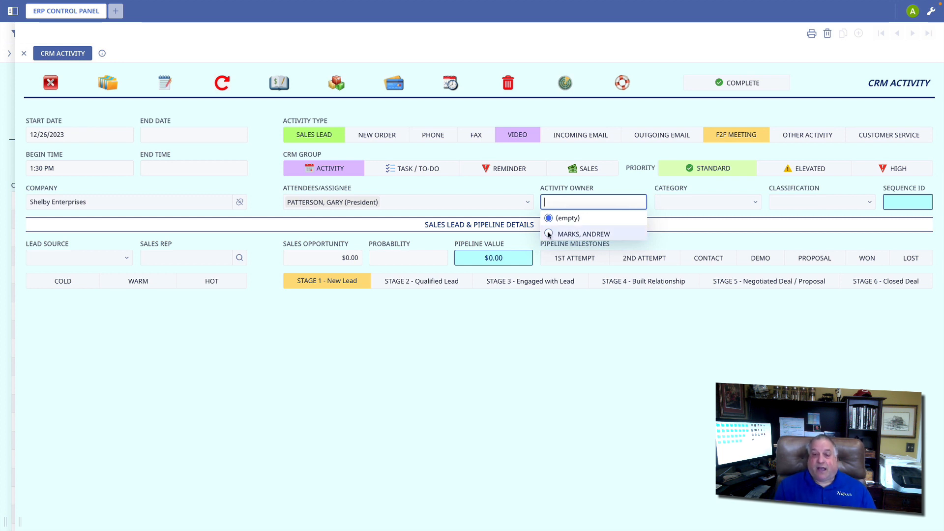
left_click(549, 232)
left_click(679, 202)
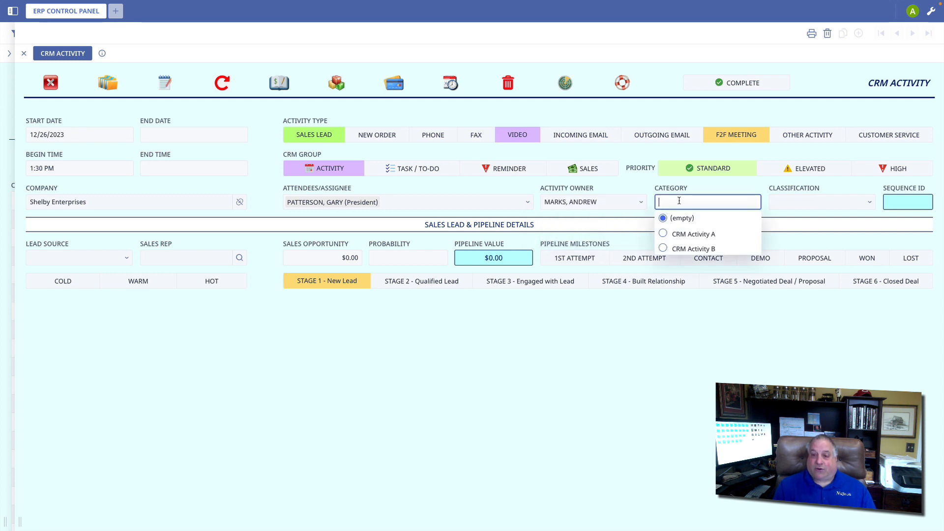
left_click(806, 200)
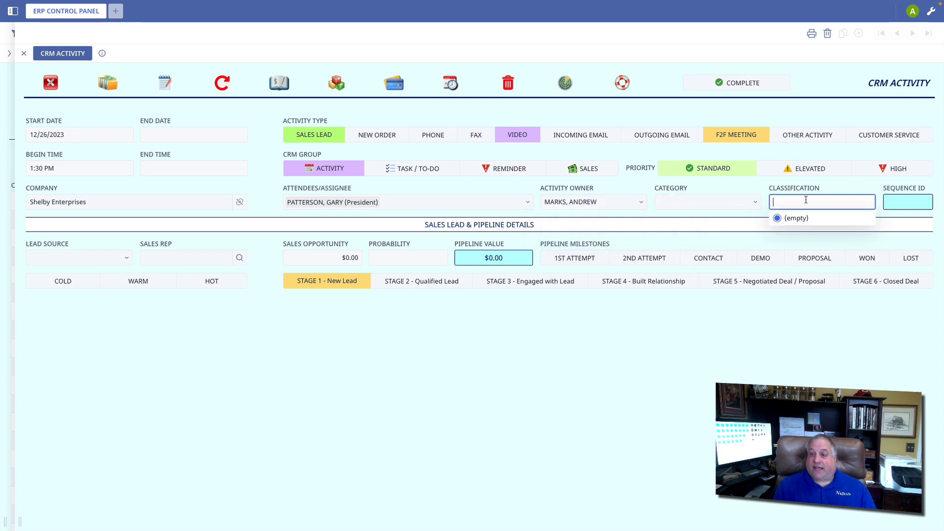
left_click(699, 200)
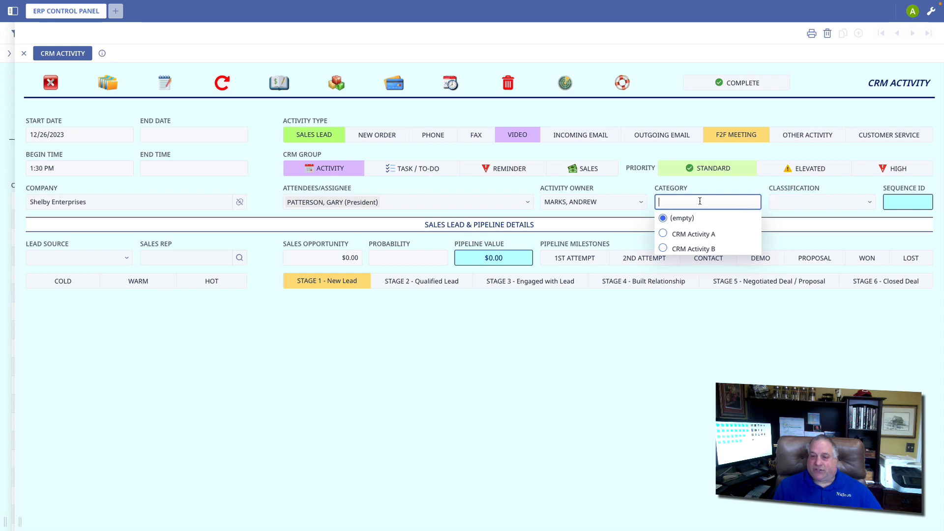
left_click(684, 236)
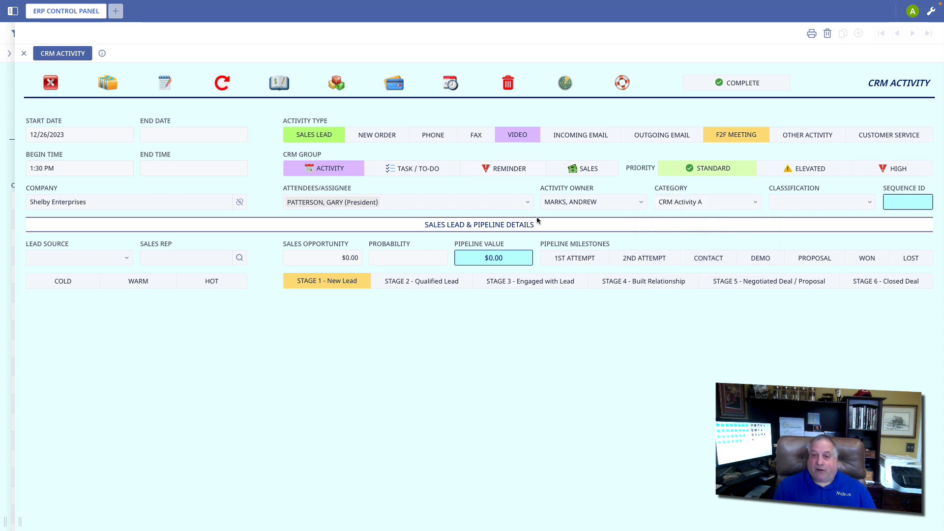
left_click(801, 200)
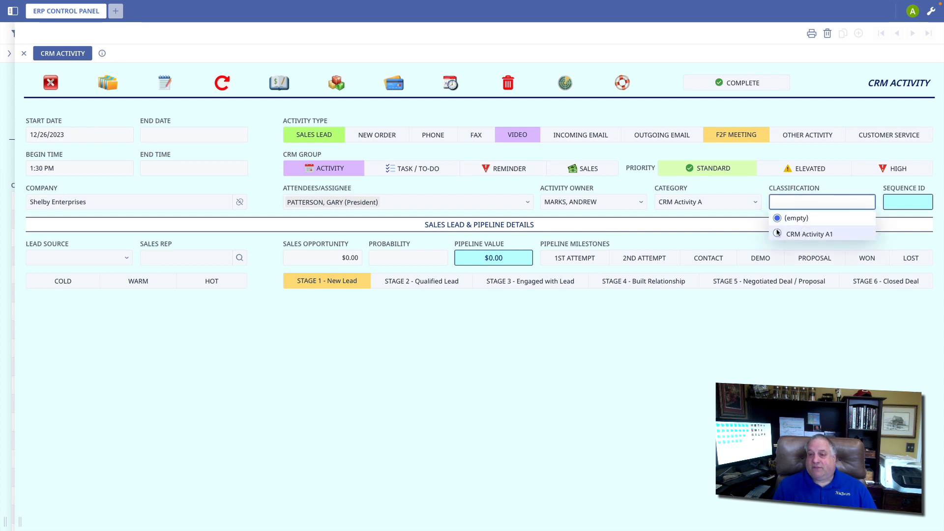
left_click(789, 235)
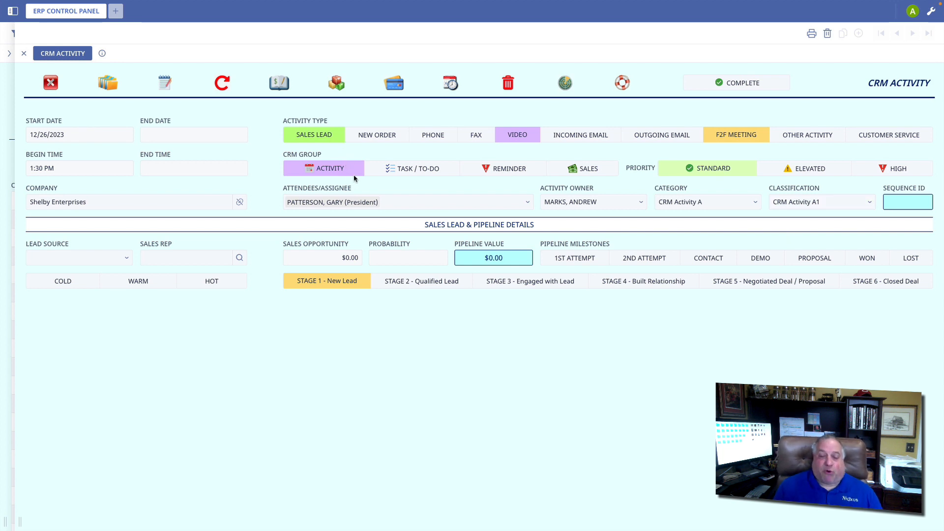
- Mark the CRM activity as complete
left_click(720, 86)
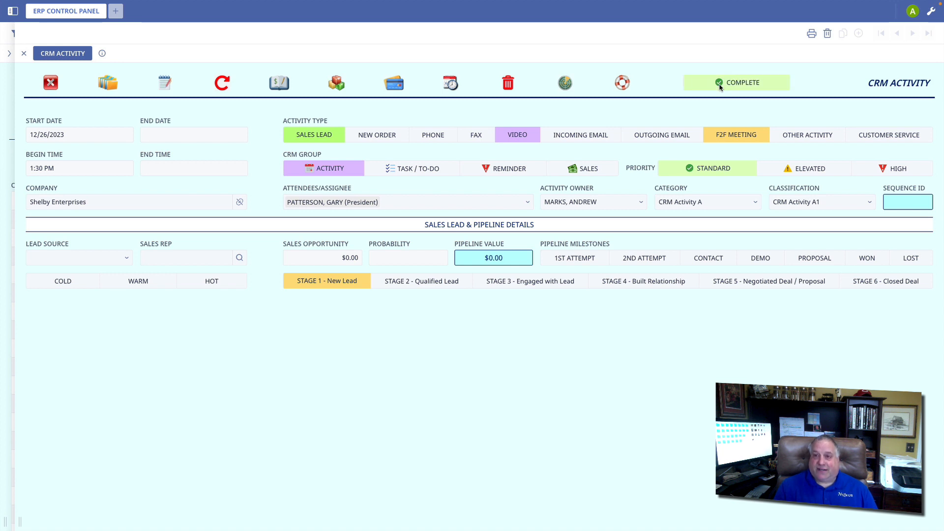
left_click(720, 86)
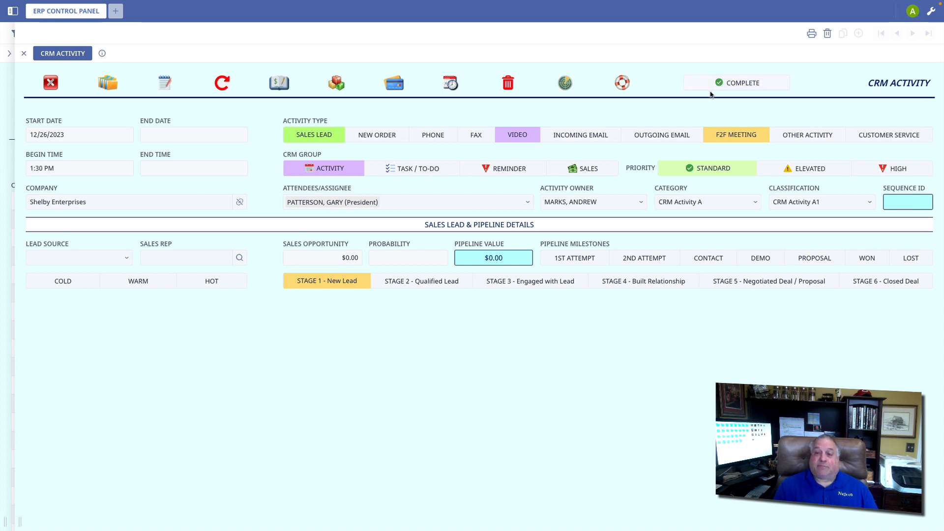
left_click(713, 85)
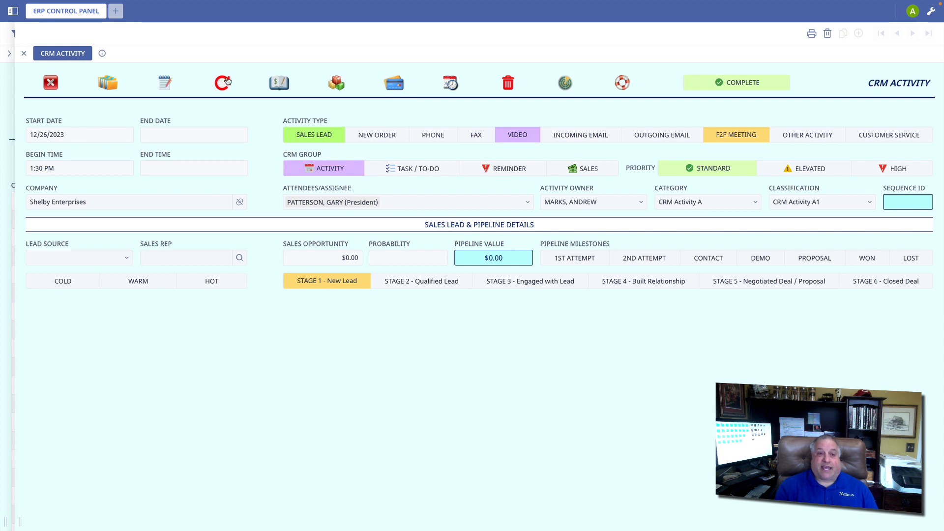
- Change the activity type to New Order only and check the new sale and follow-up options without creating either
left_click(336, 84)
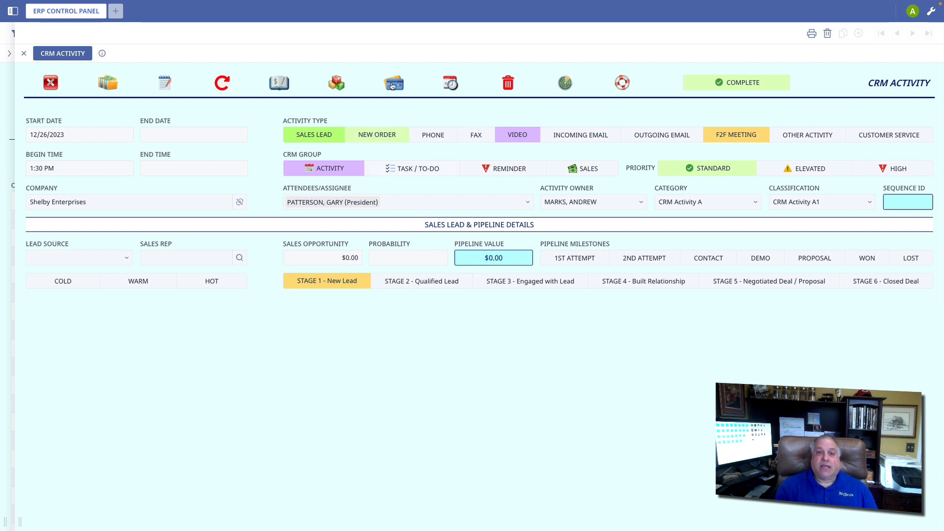
left_click(393, 88)
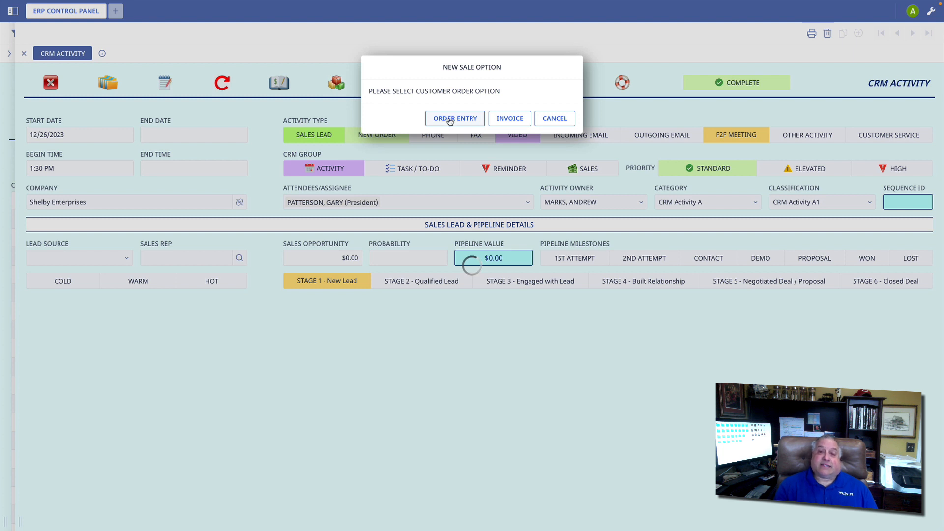
left_click(549, 119)
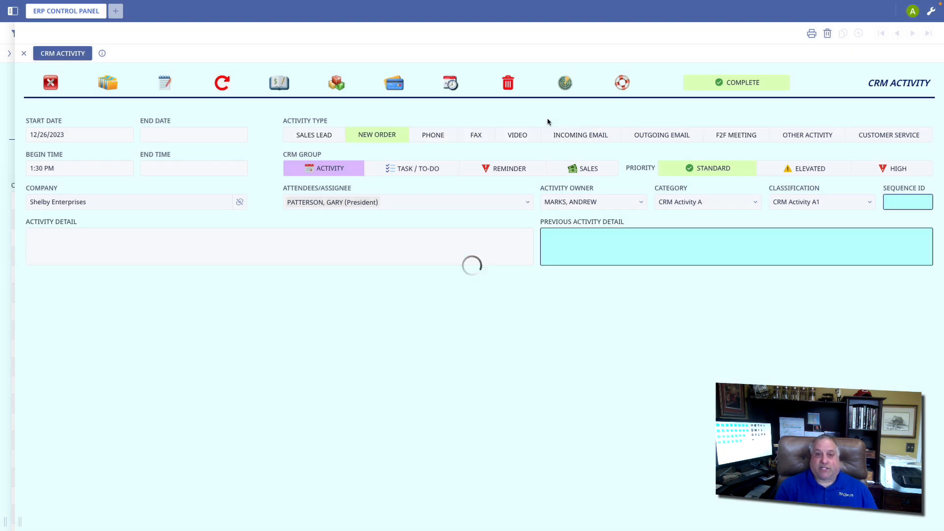
left_click(450, 85)
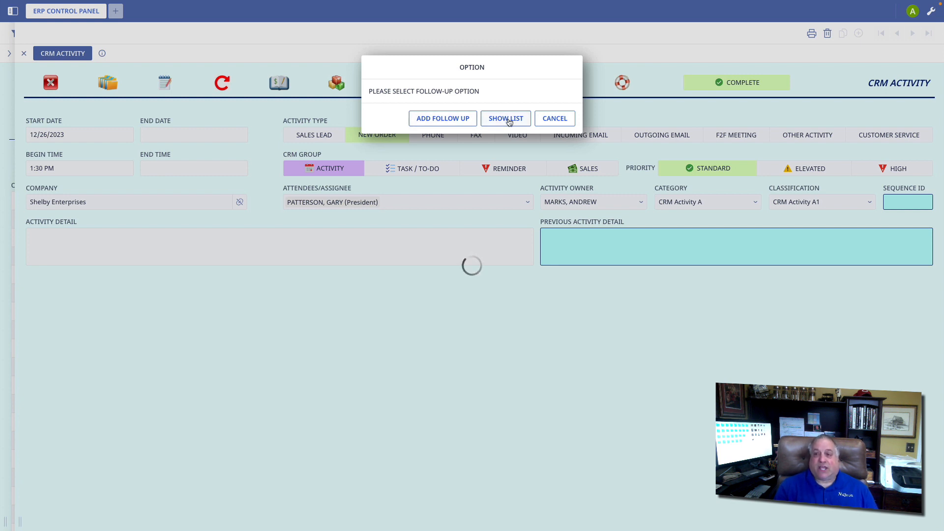
left_click(545, 115)
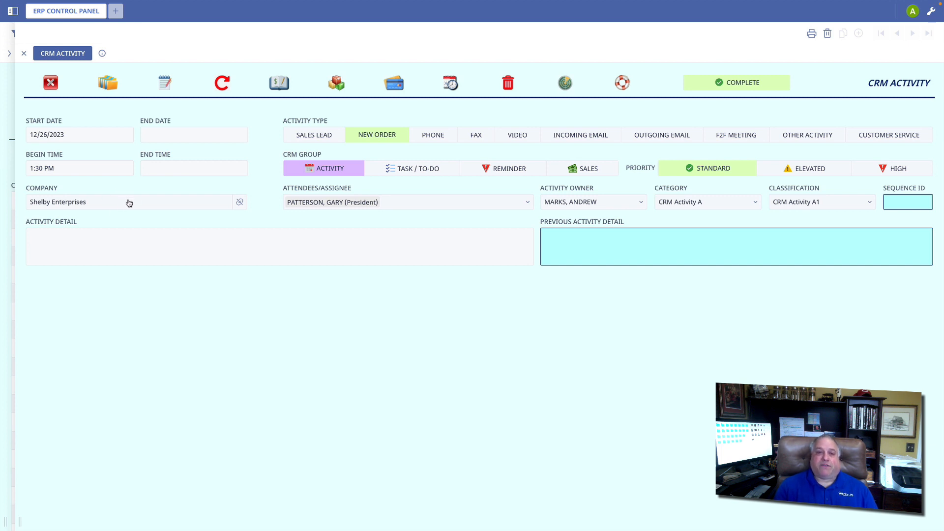
- Display the company's account summary, followed by its invoice, payment and CRM activity history
left_click(278, 84)
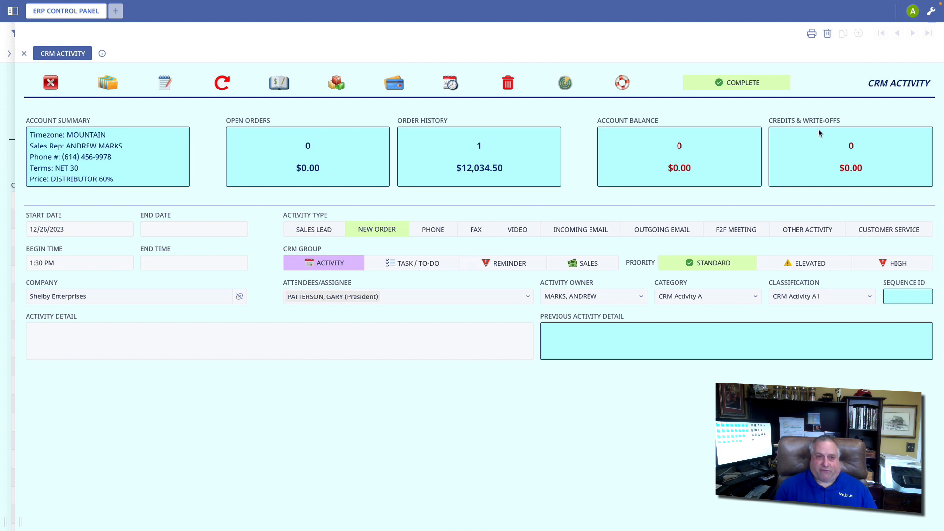
left_click(279, 84)
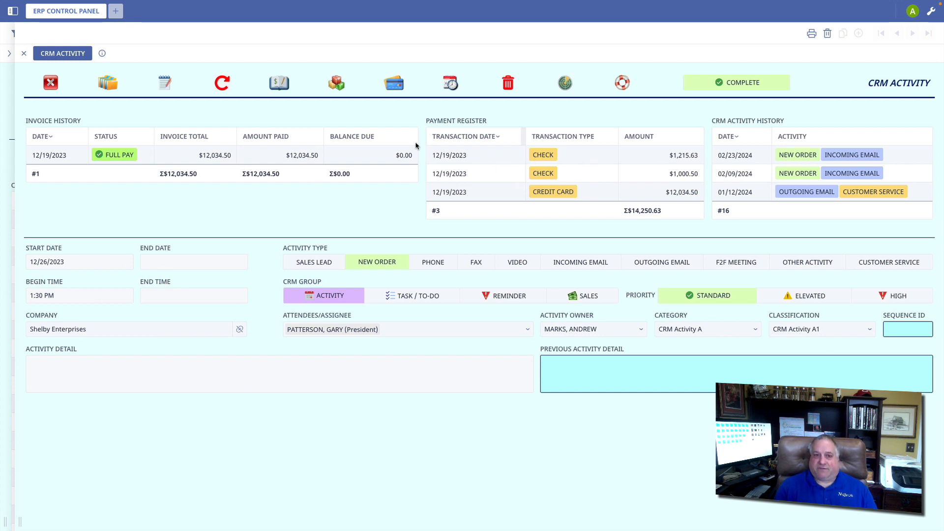
- Revisit the company's account summary and its invoice, payment and activity history, and close the CRM activity
left_click(279, 84)
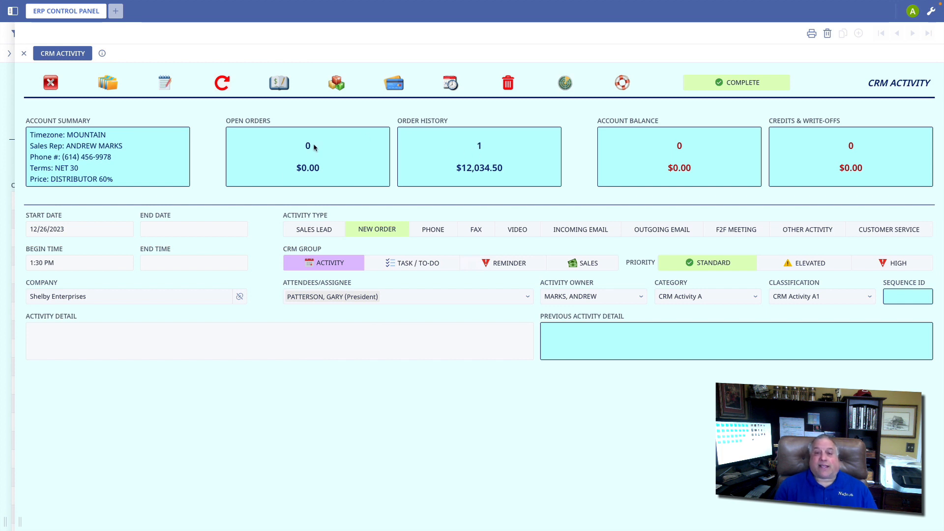
left_click(332, 158)
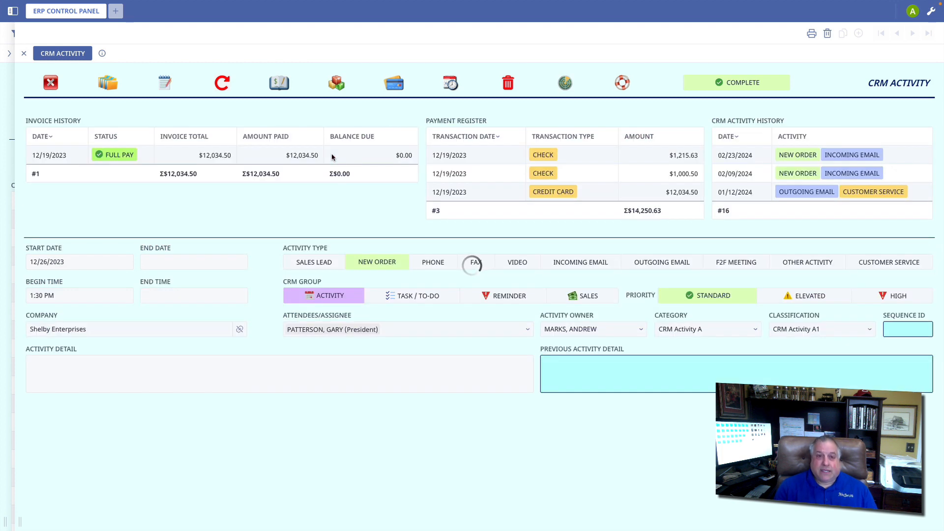
left_click(278, 86)
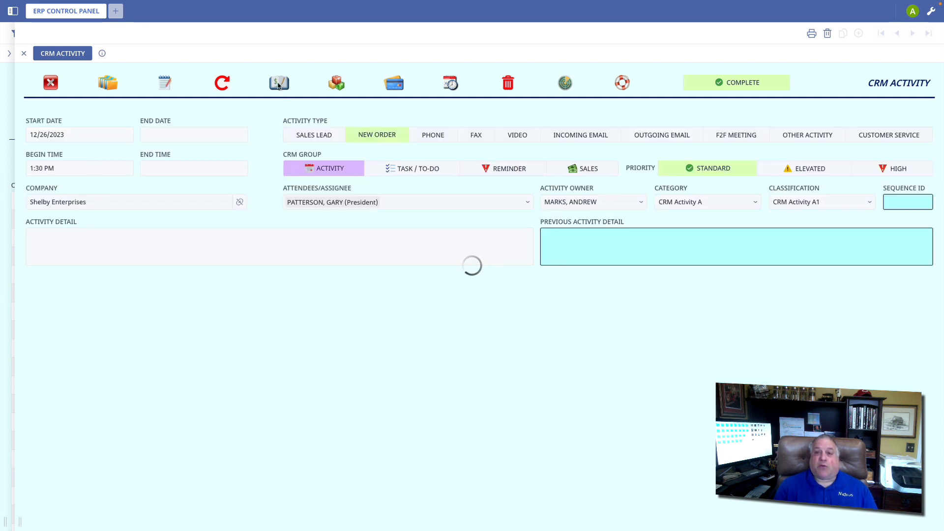
left_click(51, 83)
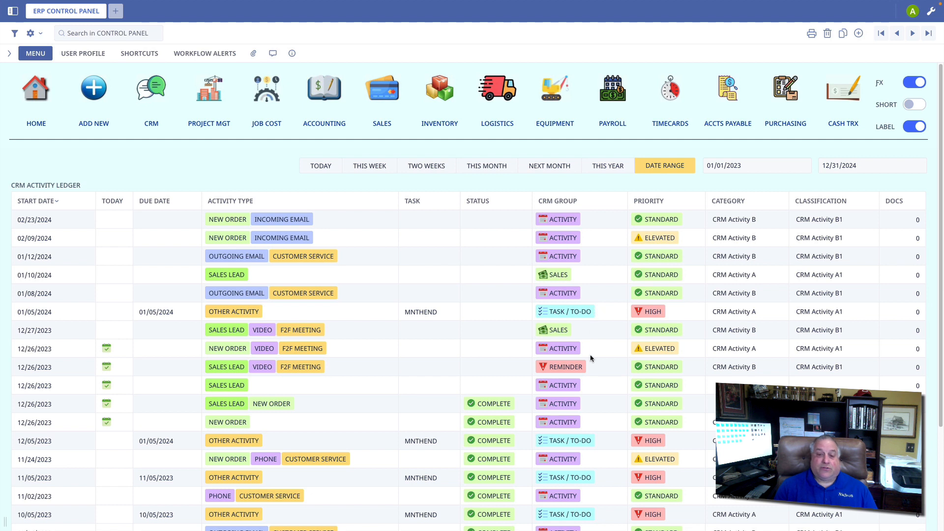
- Check the filter choices for the CRM Group column of the activity ledger without applying any
left_click(569, 202)
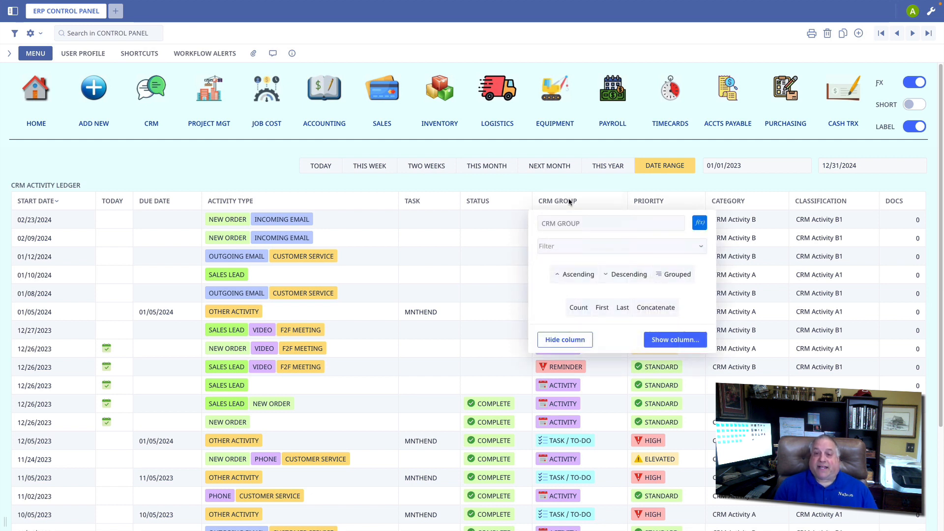
left_click(559, 247)
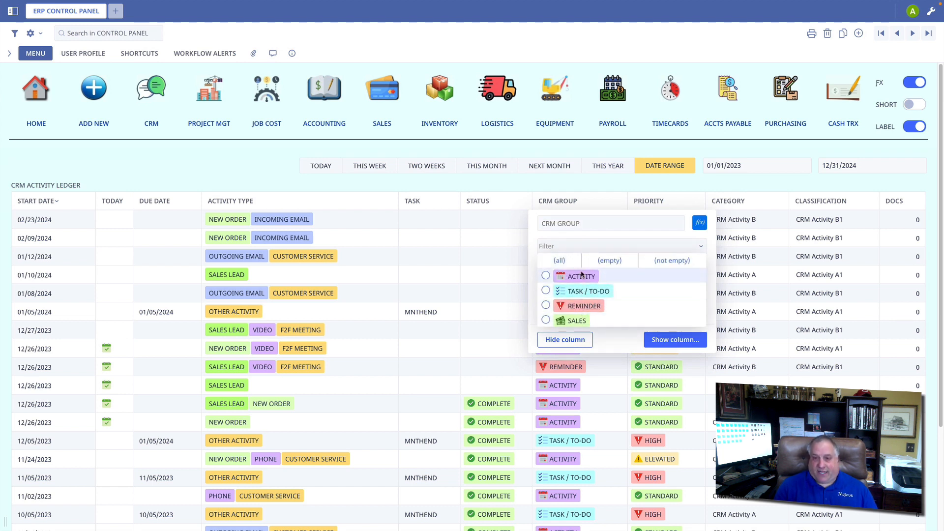
left_click(477, 312)
left_click(477, 313)
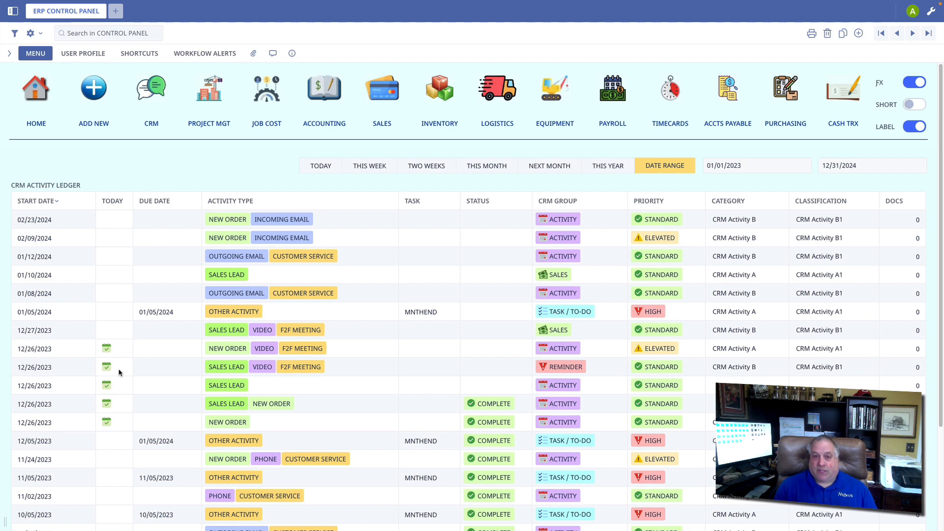
- View the CRM activity ledger for today, this week, this month, next month and this year, ending on the date range
left_click(312, 168)
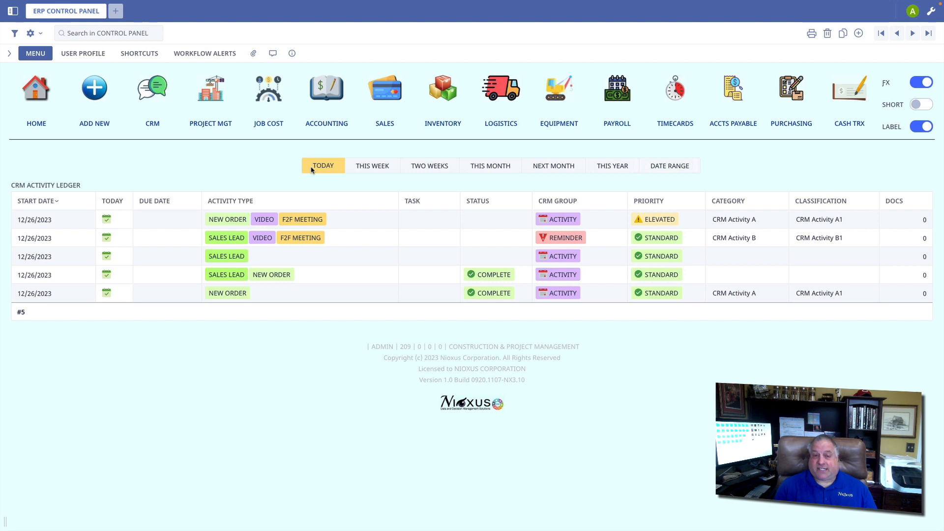
left_click(381, 167)
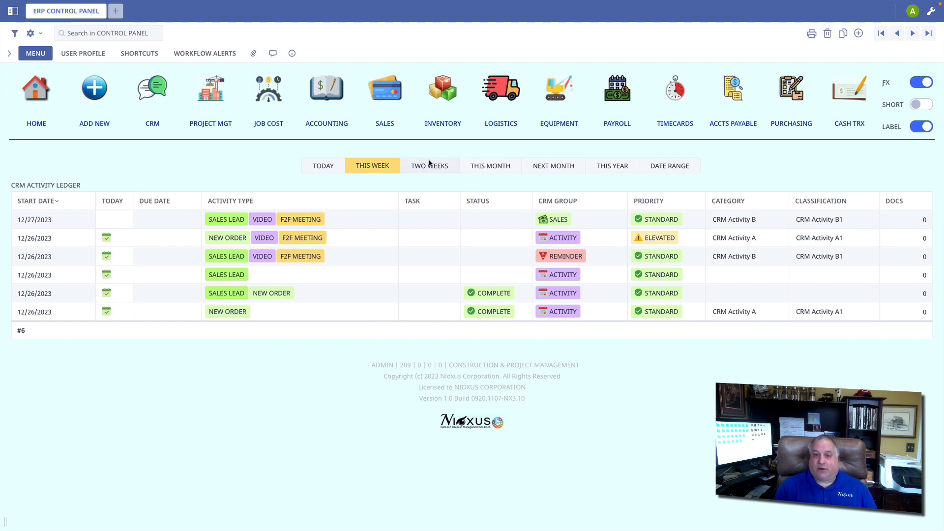
left_click(492, 167)
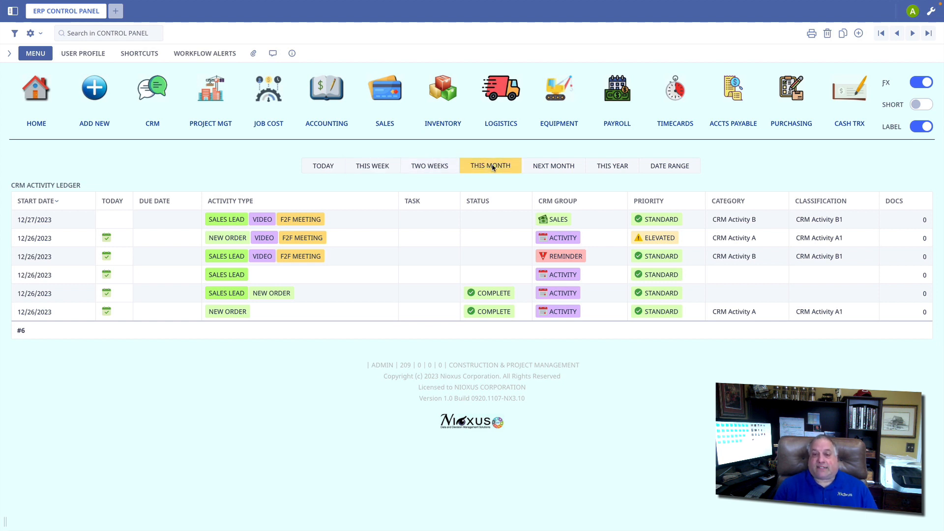
left_click(549, 167)
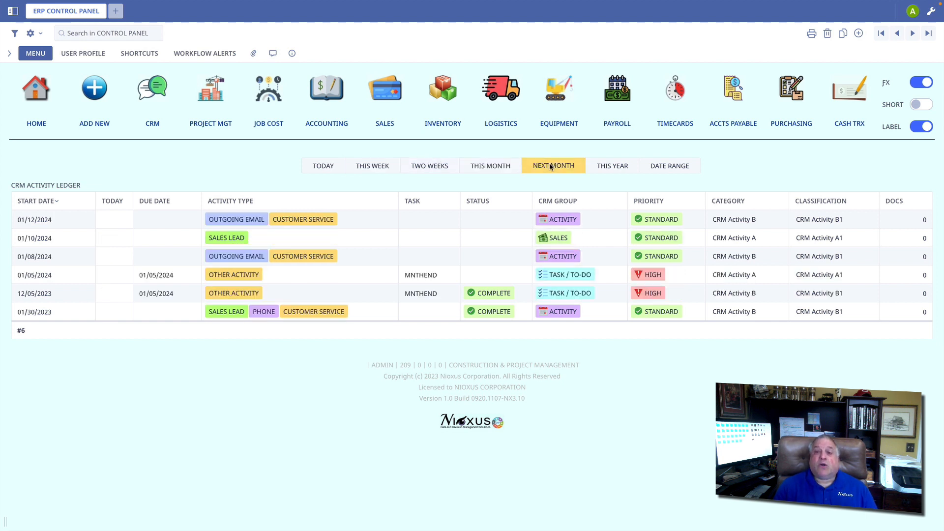
left_click(610, 167)
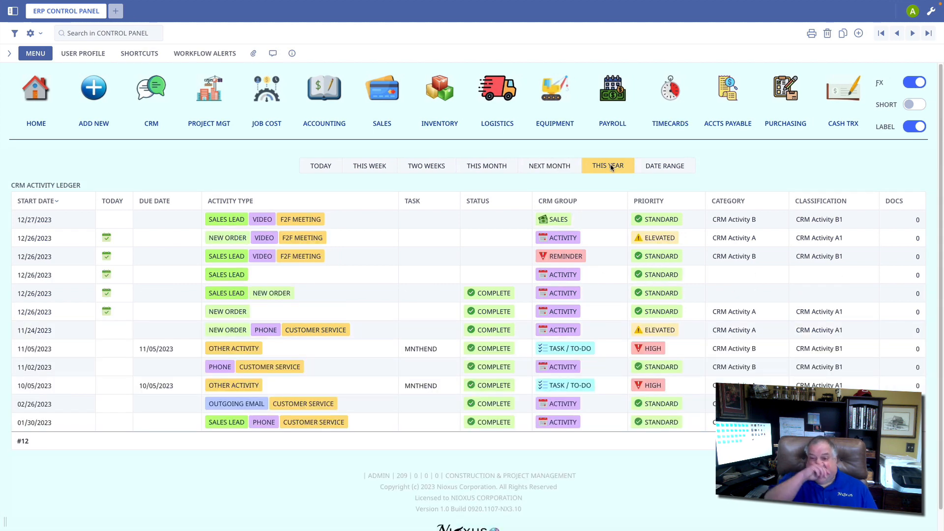
left_click(662, 168)
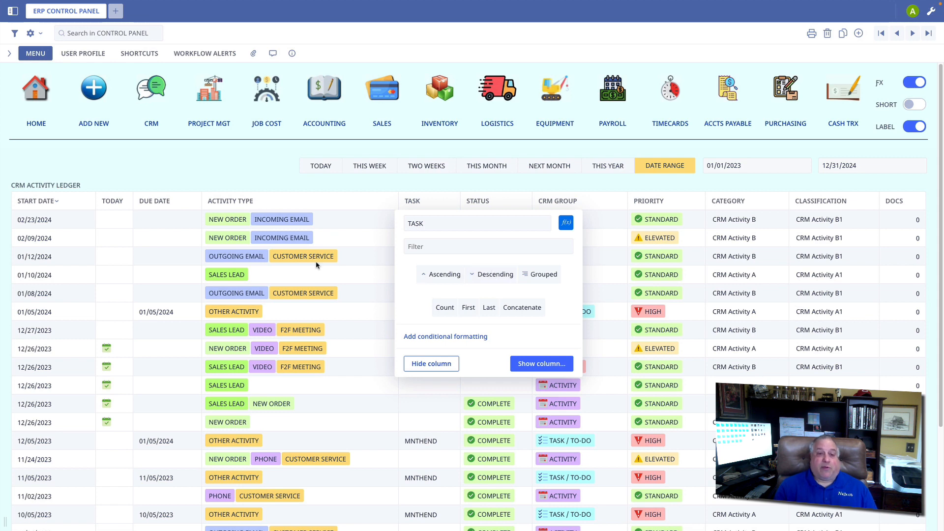
- Try grouping the CRM activity ledger by priority, remove the grouping, and check the Category column's options without applying any
left_click(339, 264)
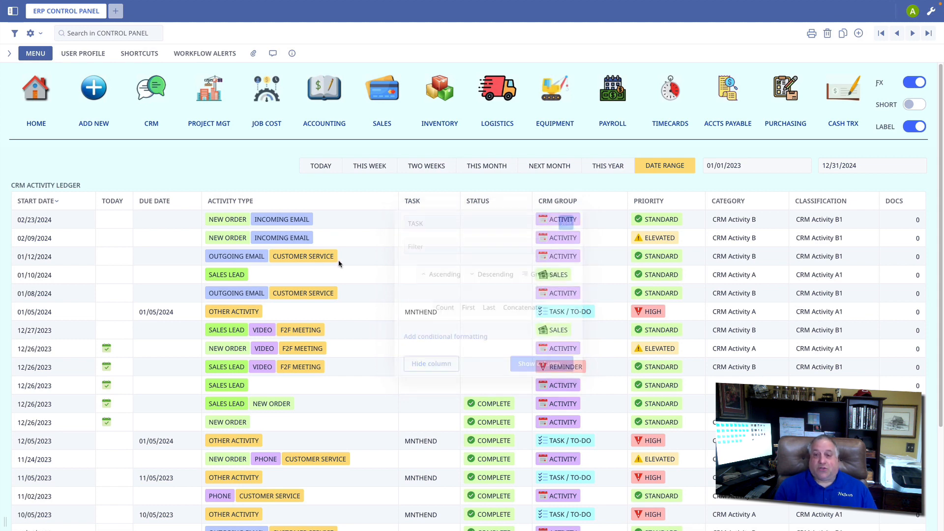
left_click(655, 203)
left_click(771, 274)
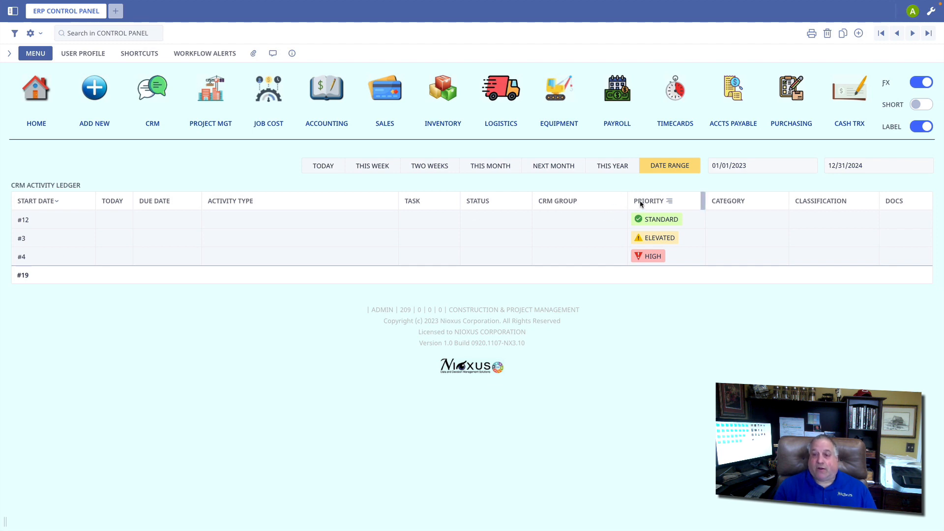
left_click(669, 201)
left_click(756, 272)
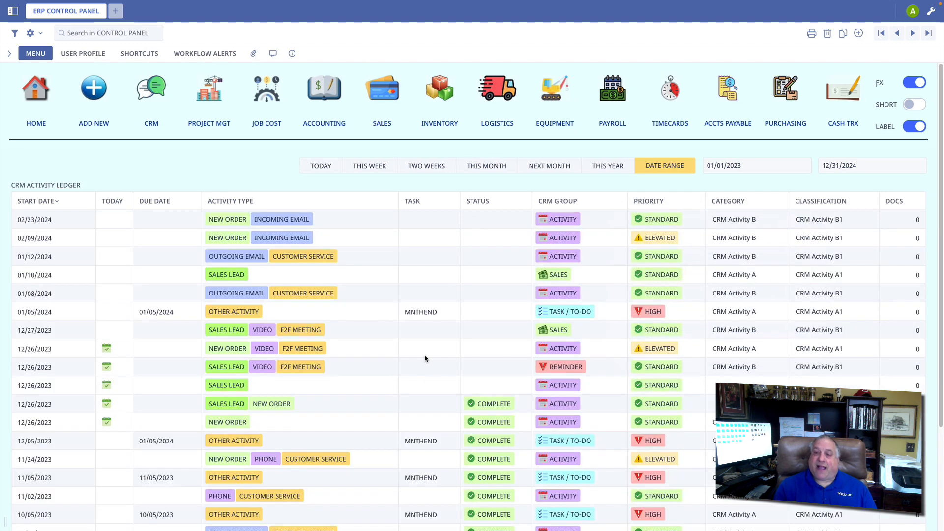
left_click(737, 202)
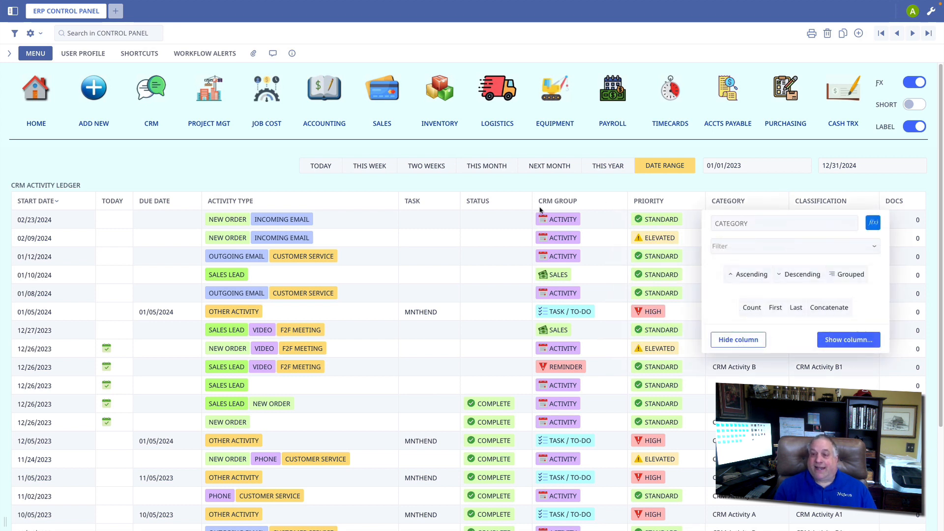
left_click(151, 239)
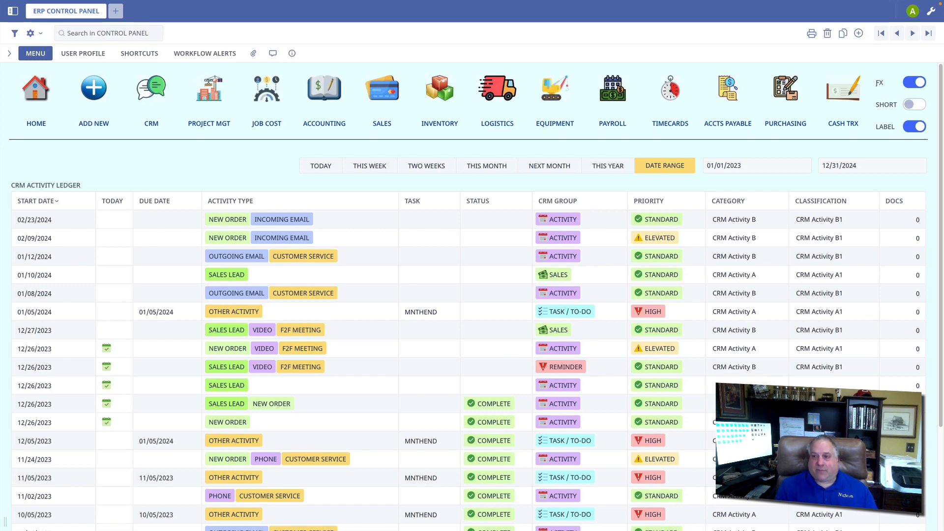
- In the 02/23/2024 CRM activity, set the activity types to Video and F2F Meeting only and check the selectable attendees
left_click(894, 223)
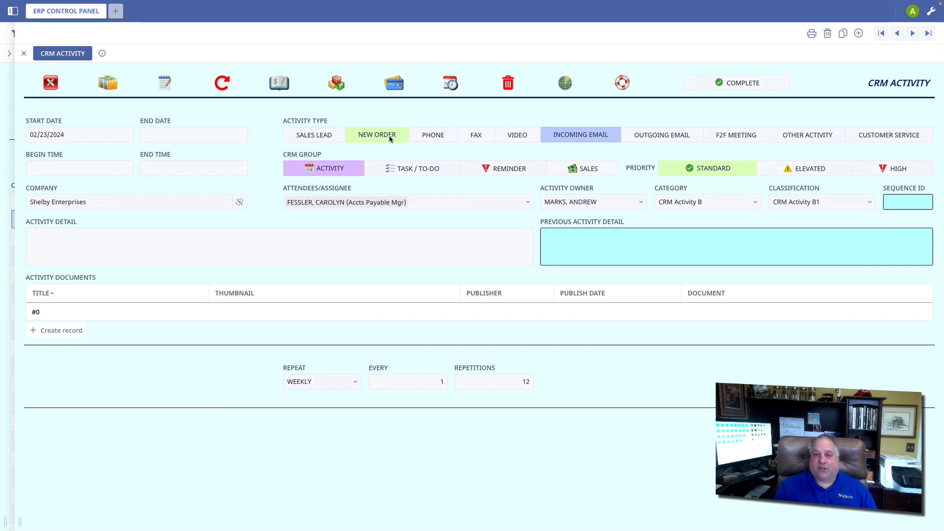
left_click(520, 133)
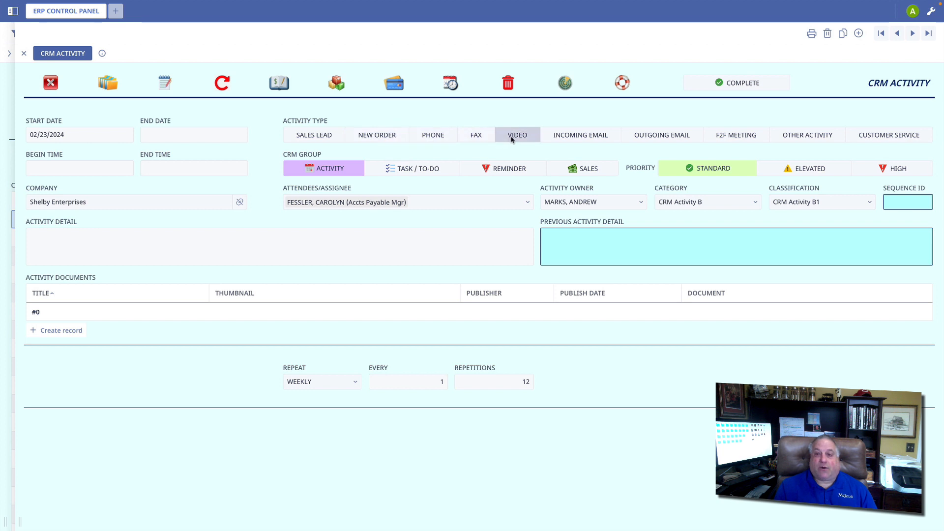
left_click(732, 138)
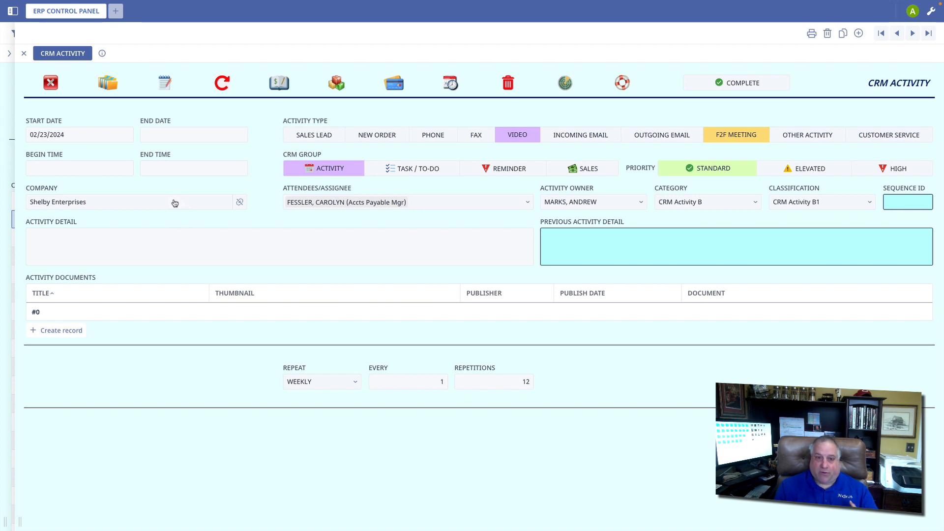
left_click(309, 202)
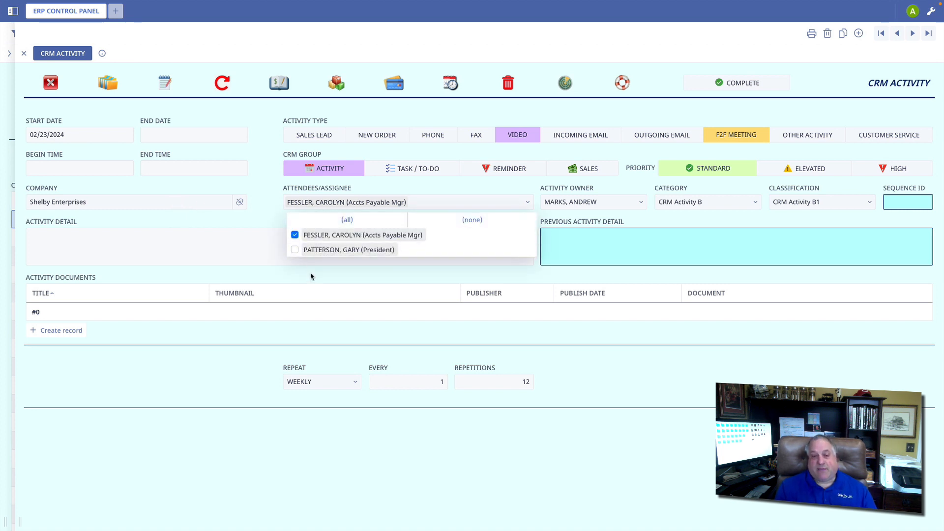
left_click(328, 462)
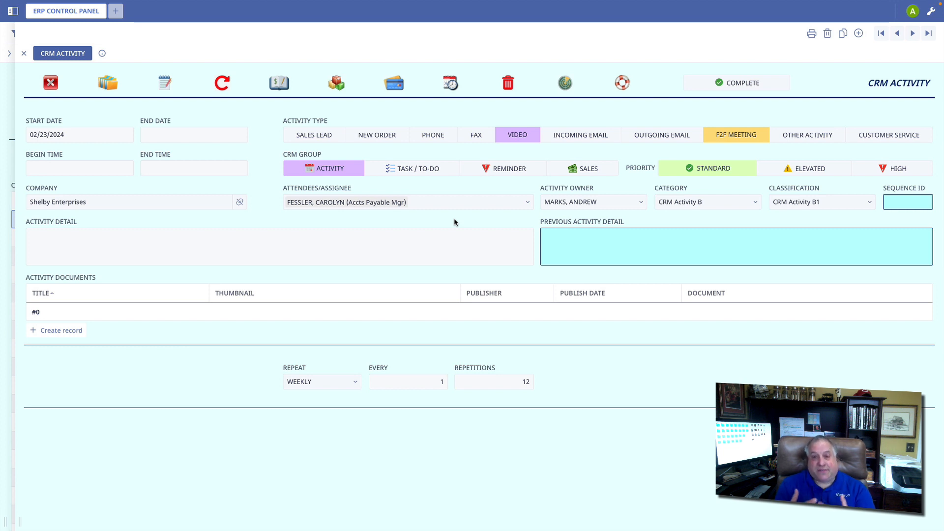
- Attach an existing document titled Form to the activity through document management
left_click(108, 79)
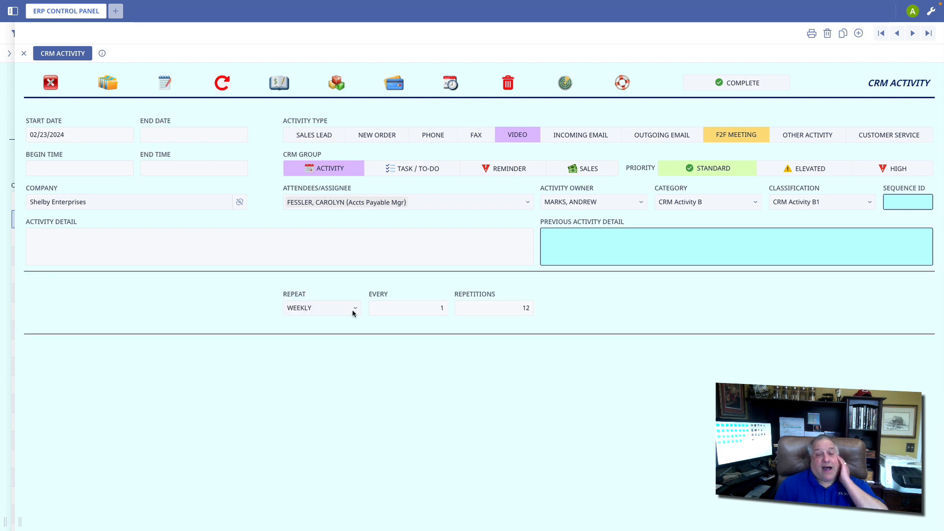
left_click(109, 84)
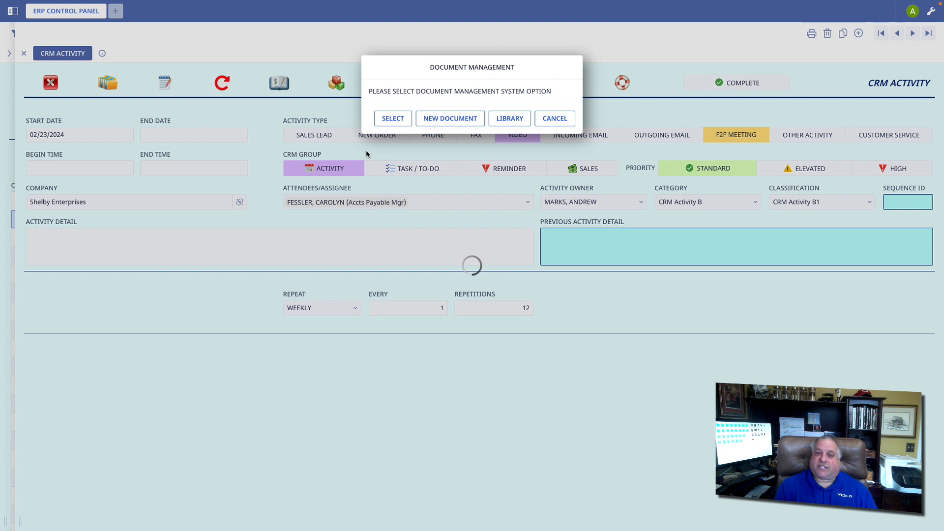
left_click(393, 118)
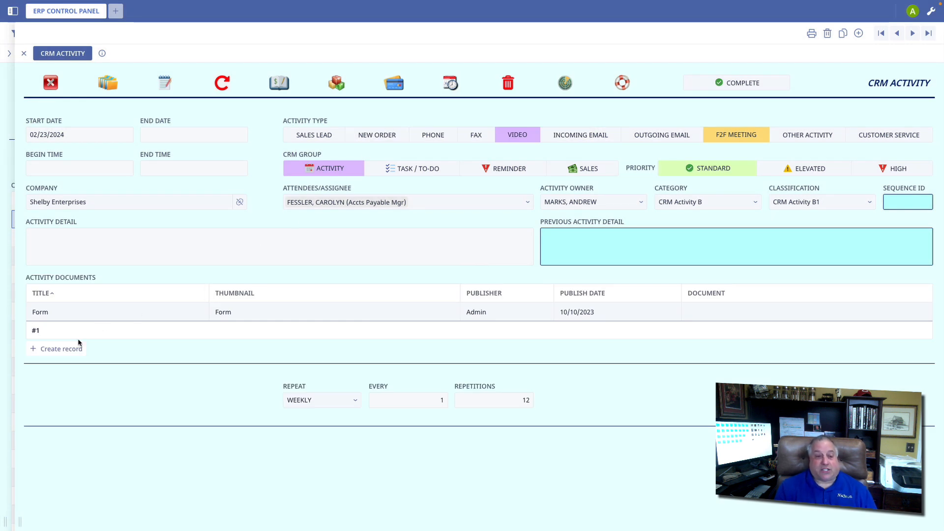
- Replace the attached Form document with a Customer Invoice Form from the Customer Invoice Journal and return to the activity
left_click(78, 307)
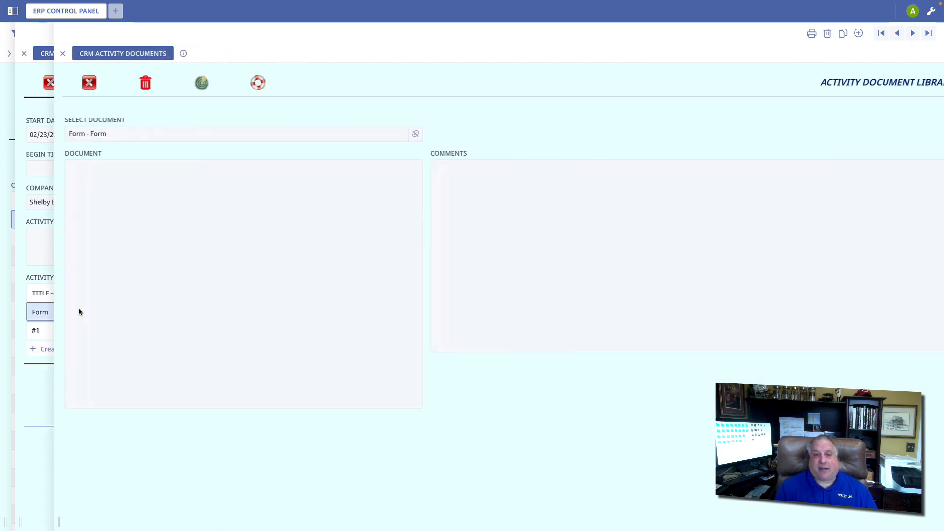
left_click(219, 137)
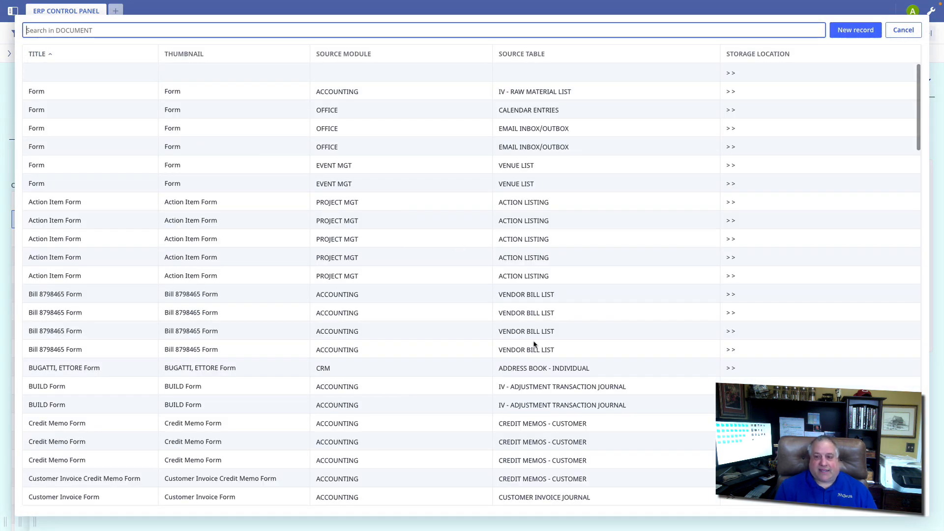
scroll(546, 364, "down", 5)
scroll(546, 363, "down", 2)
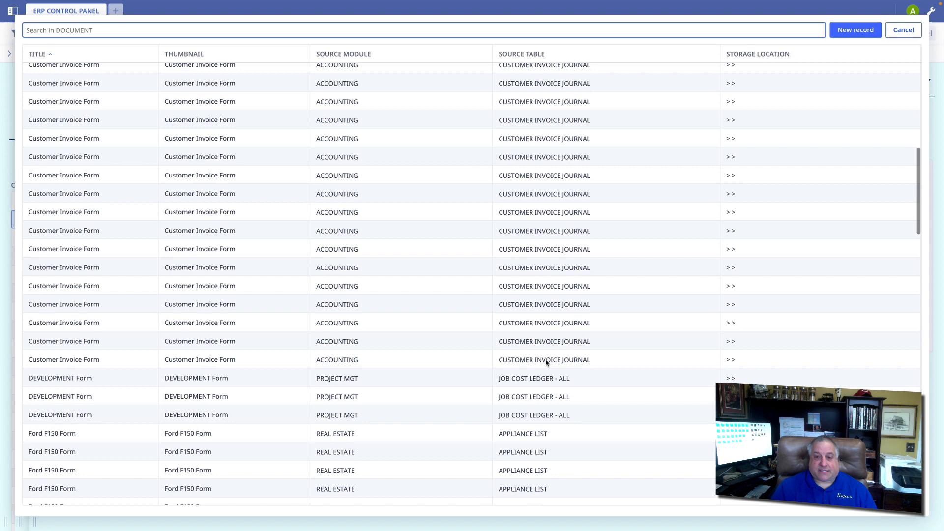
left_click(523, 341)
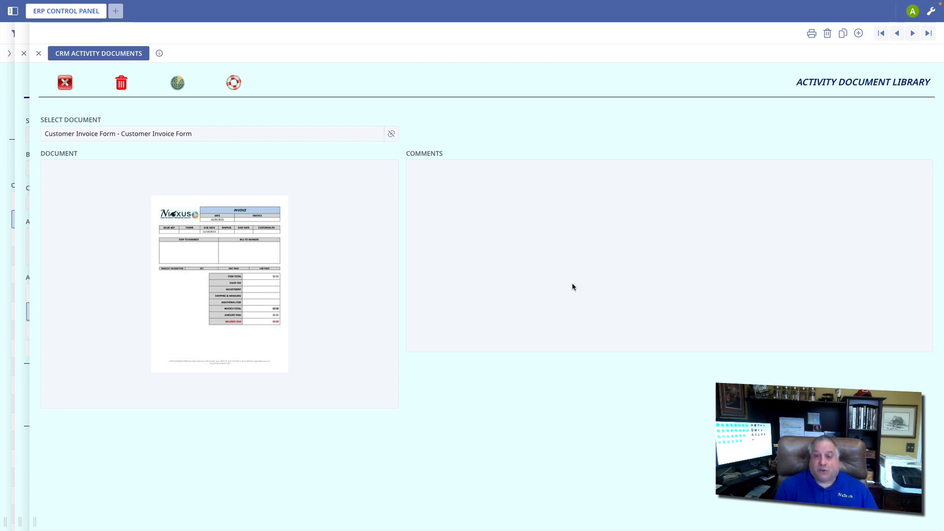
left_click(65, 84)
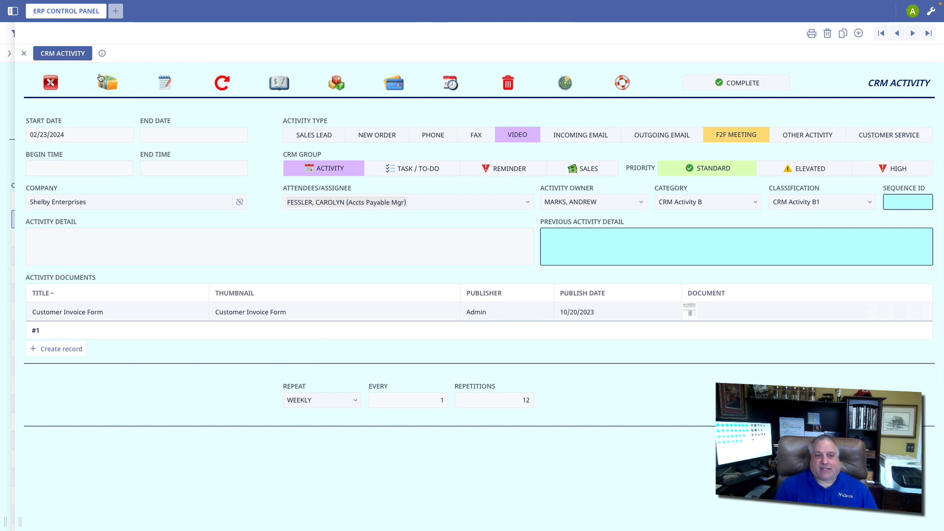
- Check the activity's notebook options without creating a note
left_click(165, 84)
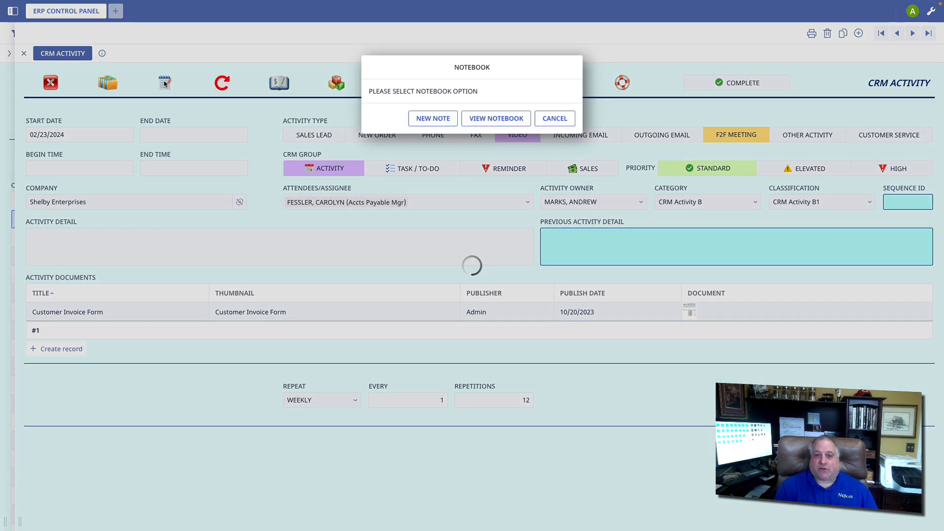
left_click(555, 119)
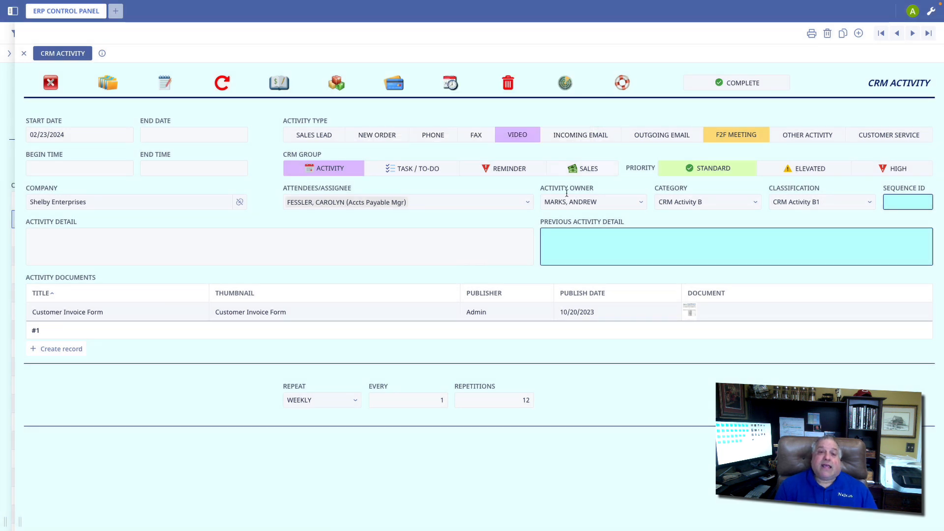